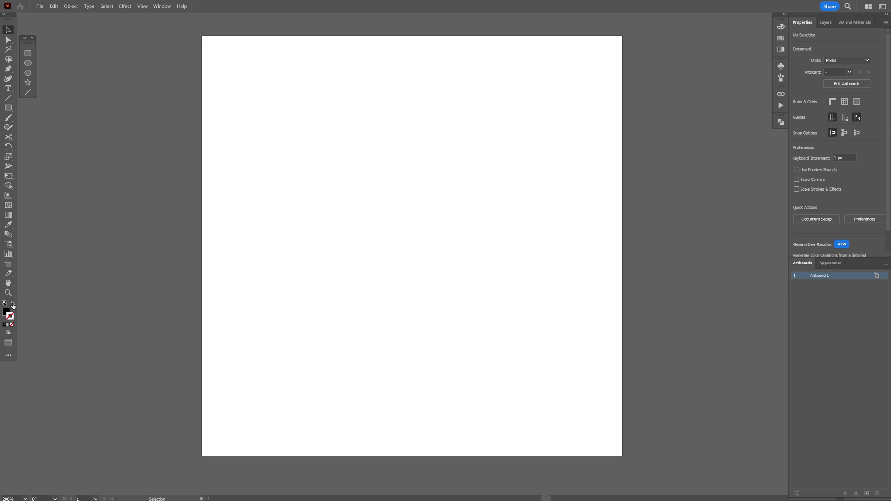
# Draw an unfilled, black-outlined square of about 319 px centred on the artboard
pyautogui.click(13, 305)
pyautogui.click(27, 54)
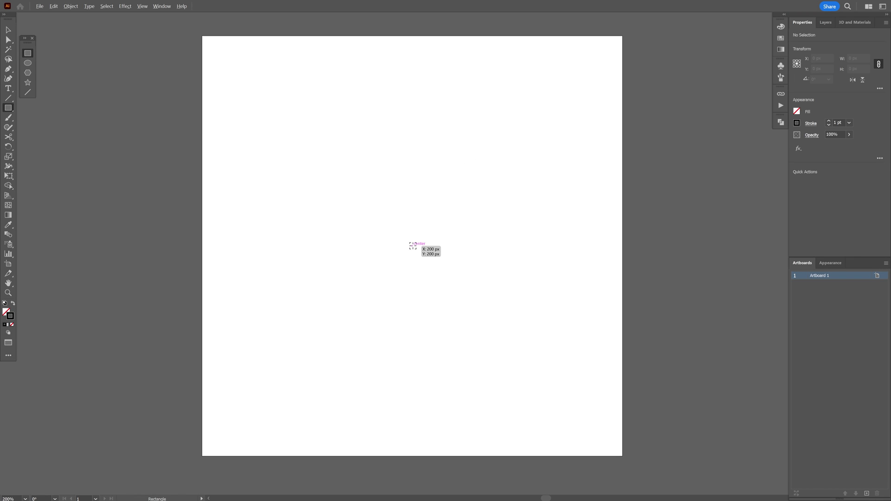
pyautogui.moveTo(413, 245); pyautogui.dragTo(579, 243)
pyautogui.press('v')
# Set up Split Into Grid for the square with 8 rows and 8 columns
pyautogui.click(70, 6)
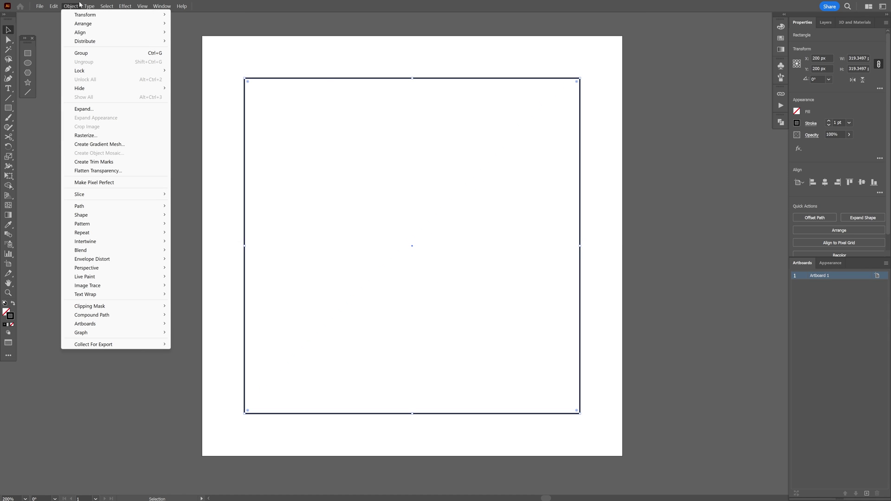
pyautogui.moveTo(116, 206)
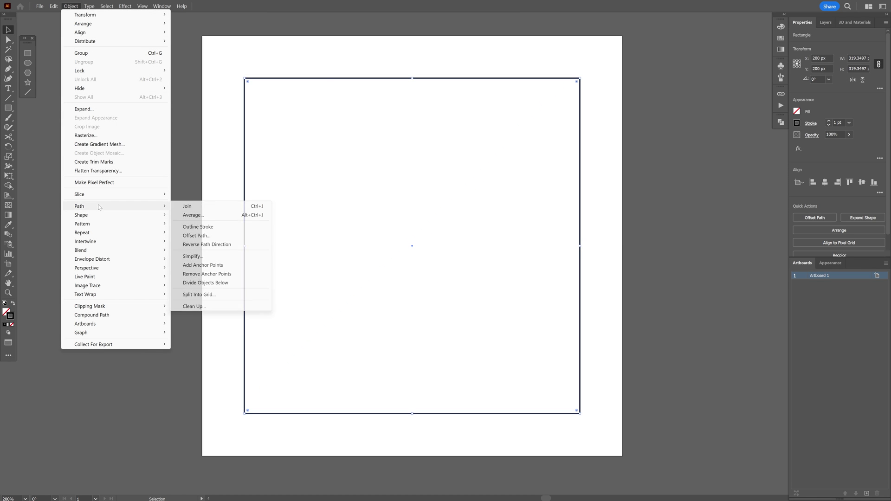
pyautogui.click(198, 295)
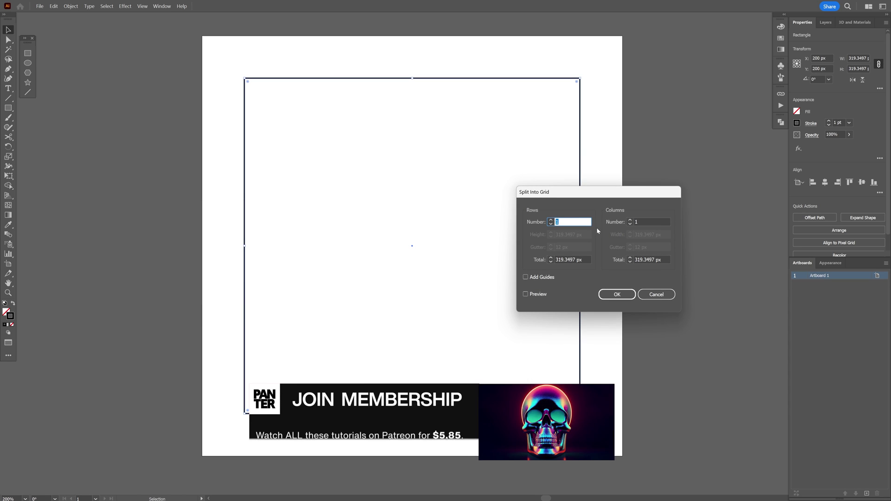
pyautogui.write('8')
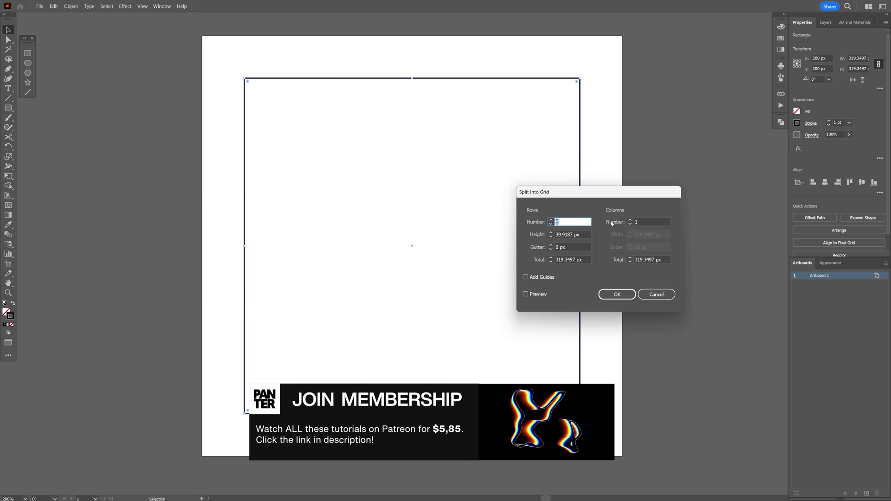
pyautogui.click(643, 221)
pyautogui.write('8')
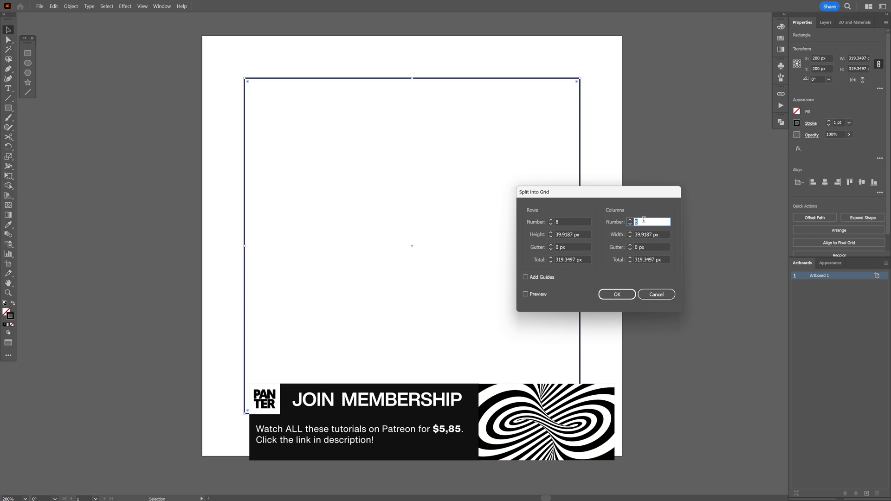
# Apply the 8 by 8 split, thin the grid lines to 0.25 pt, and group the grid
pyautogui.press('Return')
pyautogui.click(839, 123)
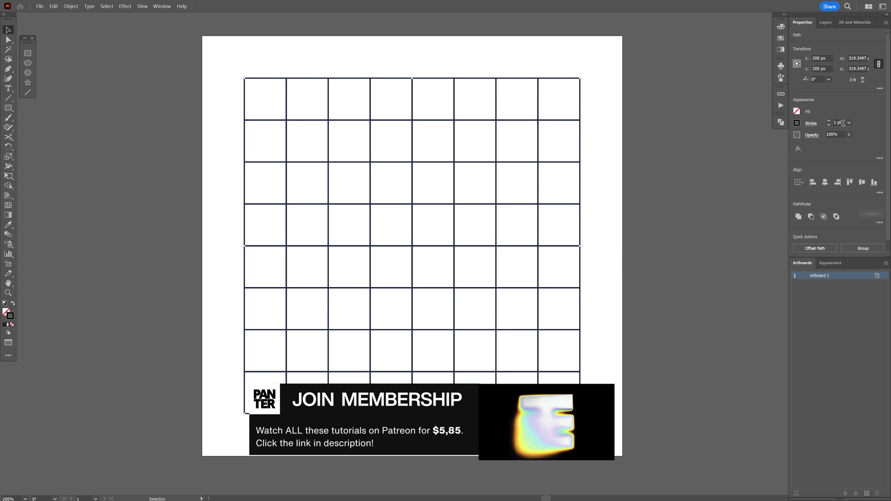
pyautogui.write('0.5')
pyautogui.press('Return')
pyautogui.write('0.25')
pyautogui.press('Return')
pyautogui.rightClick(541, 137)
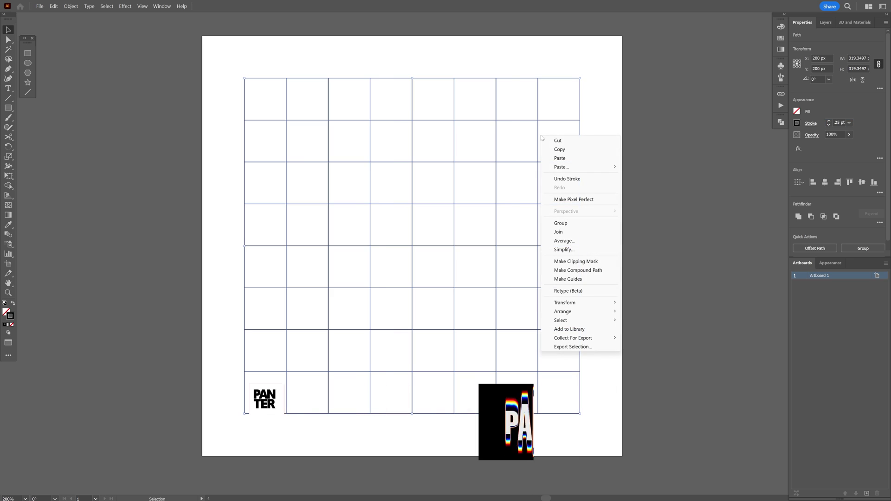
pyautogui.click(561, 224)
pyautogui.hotkey('ctrl', 'shift', 'a')
# Draw a square covering the top-left grid cell
pyautogui.scroll(6, 247, 74)
pyautogui.click(27, 53)
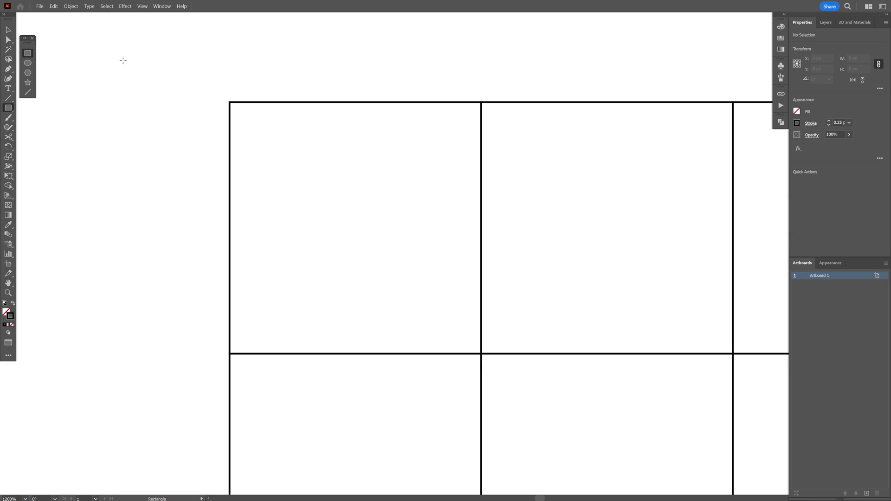
pyautogui.moveTo(229, 102); pyautogui.dragTo(481, 229)
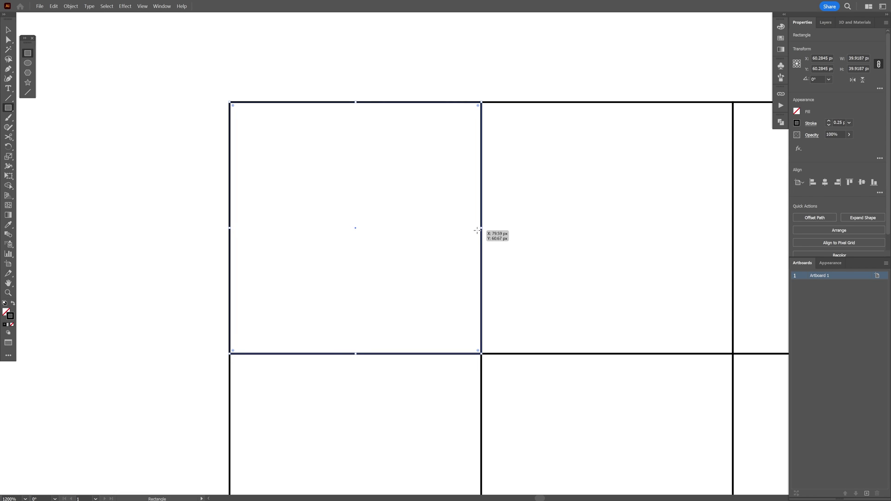
pyautogui.hotkey('shift', 'x')
pyautogui.press('v')
# Fill the top-left square grey with no stroke, using the fill swatches
pyautogui.click(797, 112)
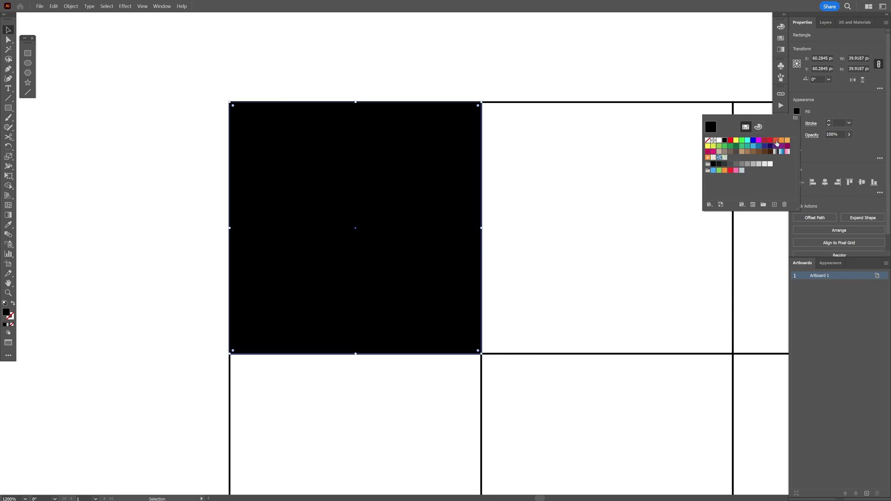
pyautogui.click(749, 164)
pyautogui.click(574, 147)
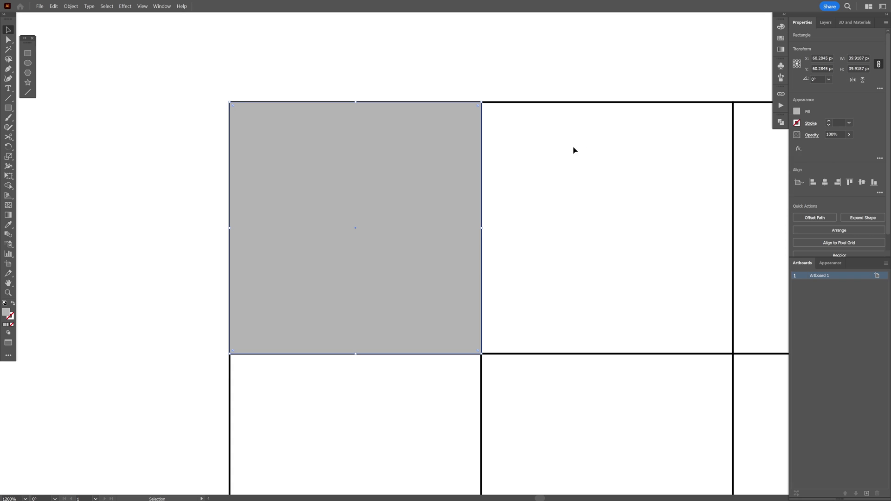
pyautogui.click(781, 38)
pyautogui.click(702, 49)
pyautogui.click(698, 52)
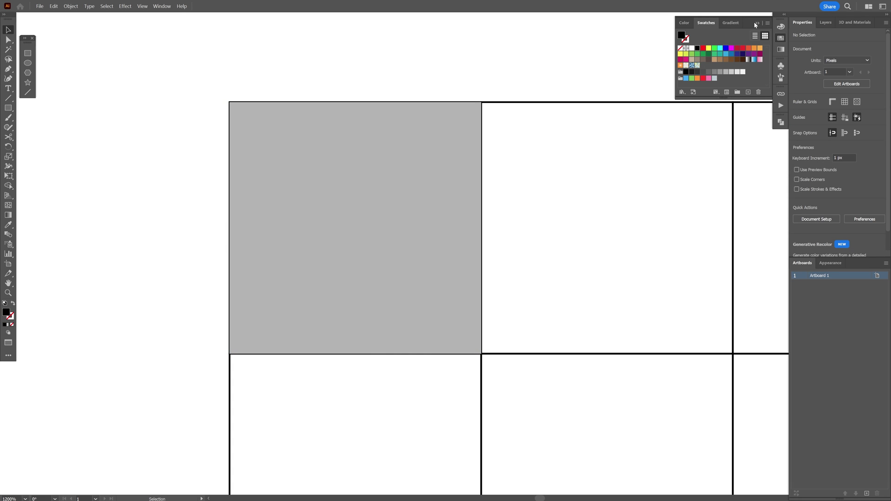
pyautogui.click(755, 23)
pyautogui.click(28, 53)
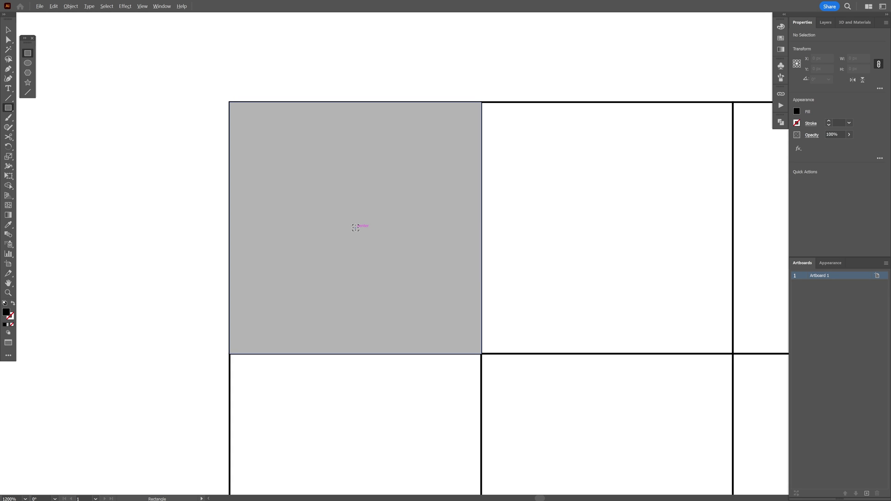
# Draw a thick black 45° diagonal bar across the grey square, extending past both corners
pyautogui.moveTo(355, 228); pyautogui.dragTo(226, 52)
pyautogui.press('v')
pyautogui.moveTo(227, 100); pyautogui.dragTo(219, 90)
pyautogui.hscroll(3, 278, 144)
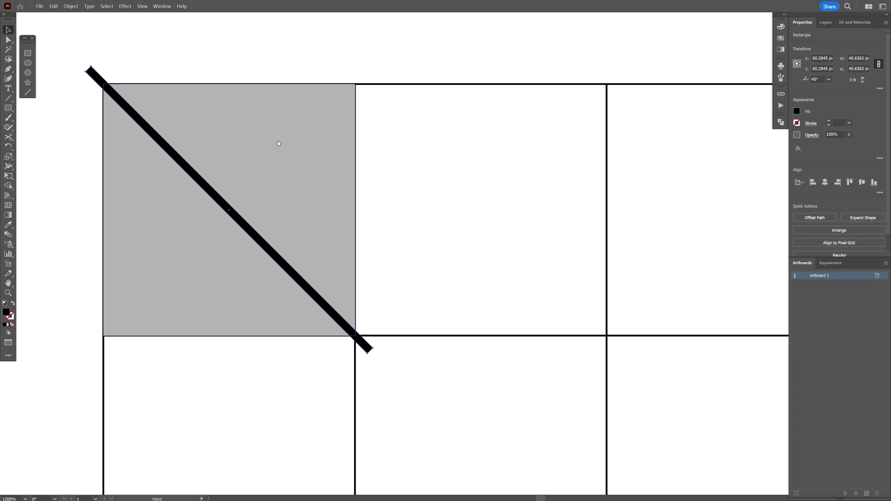
# Select the grey square and bar together and copy them two cells to the right
pyautogui.click(280, 147)
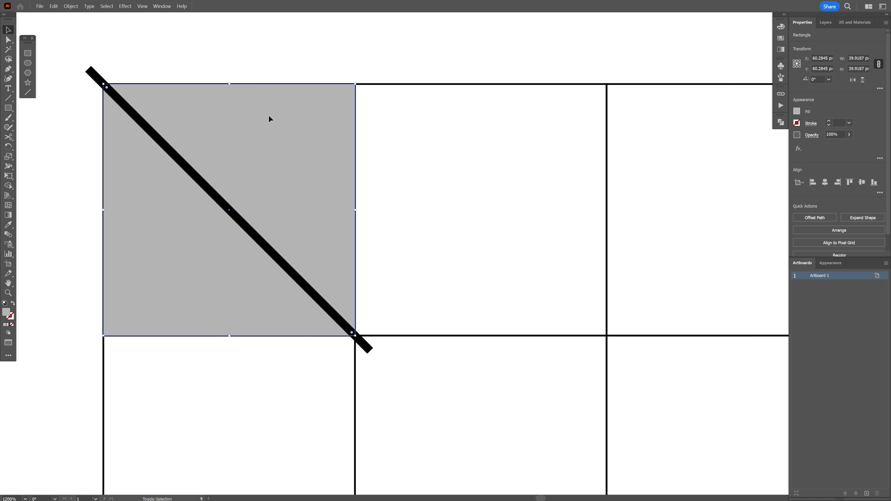
pyautogui.keyDown('shift'); pyautogui.click(244, 223); pyautogui.keyUp('shift')
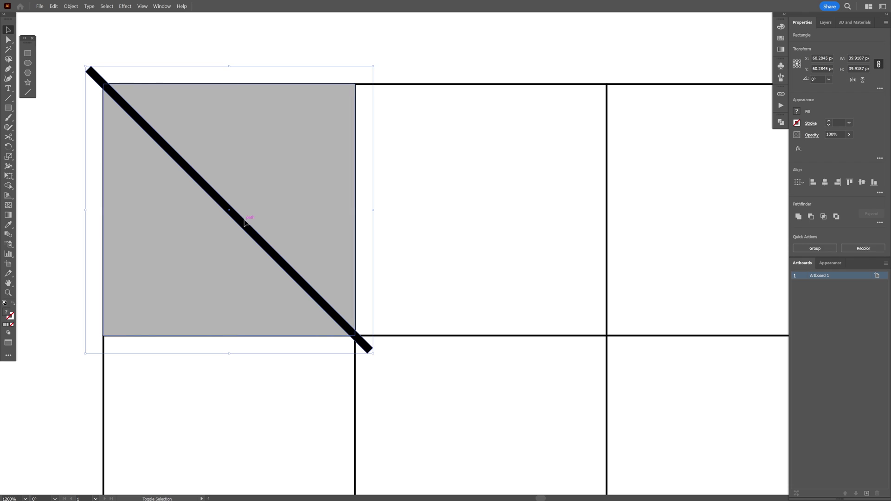
pyautogui.hscroll(2, 369, 207)
pyautogui.moveTo(173, 177); pyautogui.dragTo(664, 203)
# Widen the copied bar into a broad band and intersect it with its grey square
pyautogui.hscroll(3, 453, 107)
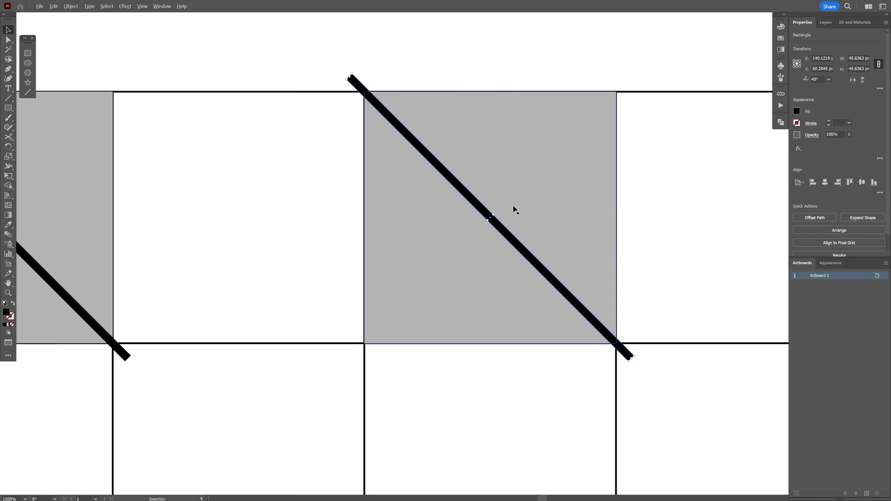
pyautogui.moveTo(494, 215); pyautogui.dragTo(500, 189)
pyautogui.keyDown('shift'); pyautogui.click(543, 138); pyautogui.keyUp('shift')
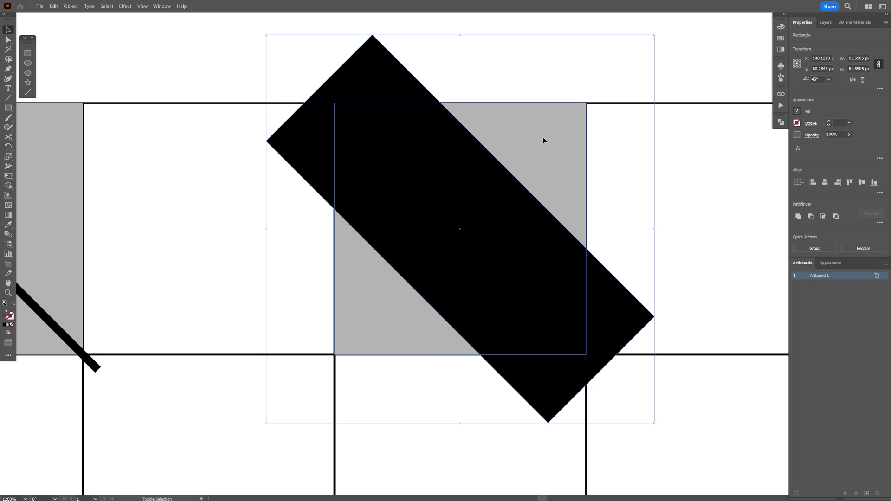
pyautogui.hscroll(1, 543, 138)
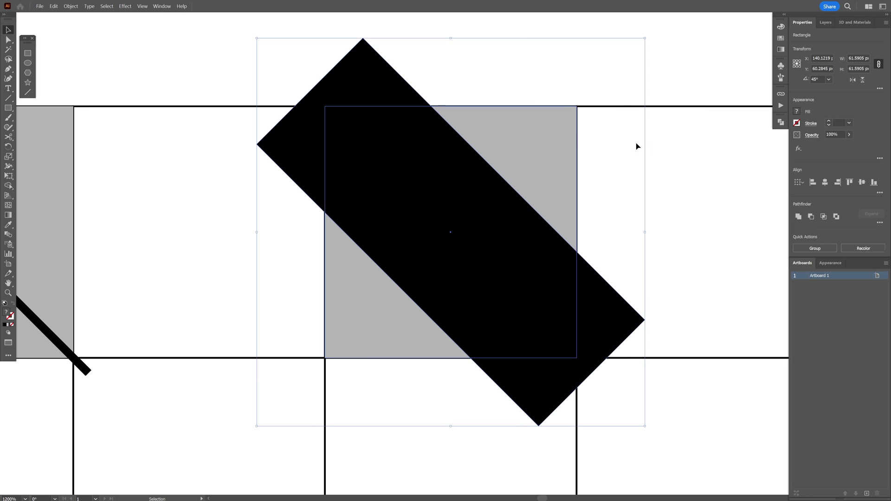
pyautogui.click(824, 217)
# Move the trimmed black band tile into the grid's bottom-right cell
pyautogui.press('a')
pyautogui.moveTo(438, 187); pyautogui.dragTo(503, 107)
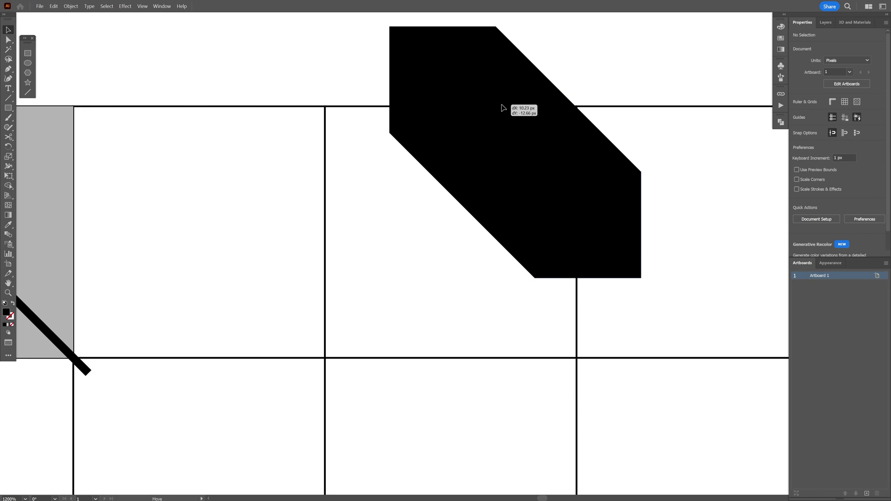
pyautogui.hotkey('ctrl', 'z')
pyautogui.moveTo(165, 185); pyautogui.dragTo(573, 197)
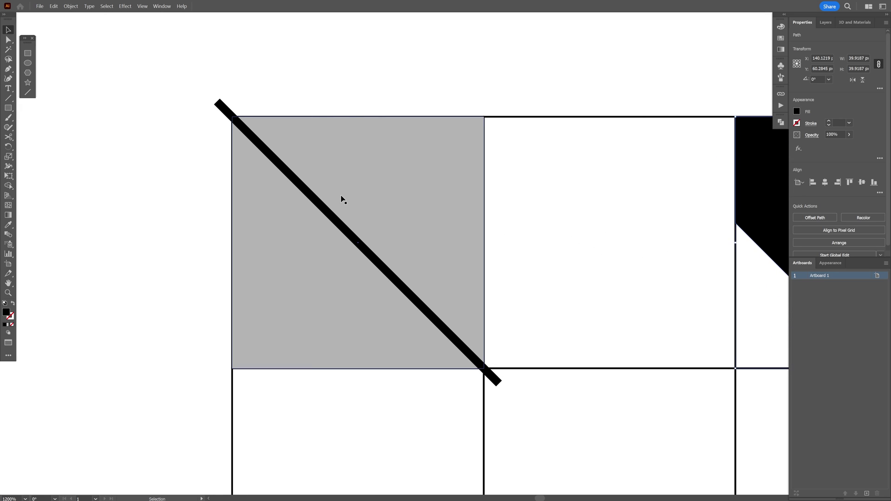
pyautogui.click(326, 211)
pyautogui.hotkey('ctrl', '0')
pyautogui.moveTo(356, 100); pyautogui.dragTo(568, 393)
# Copy the top-left diagonal line tile into the top-right and bottom-left corner cells
pyautogui.click(478, 299)
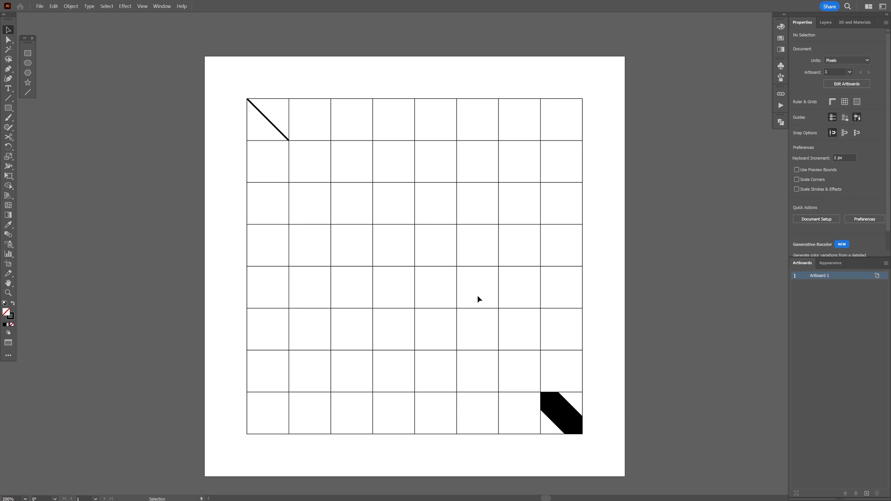
pyautogui.click(280, 135)
pyautogui.moveTo(280, 134); pyautogui.dragTo(574, 154)
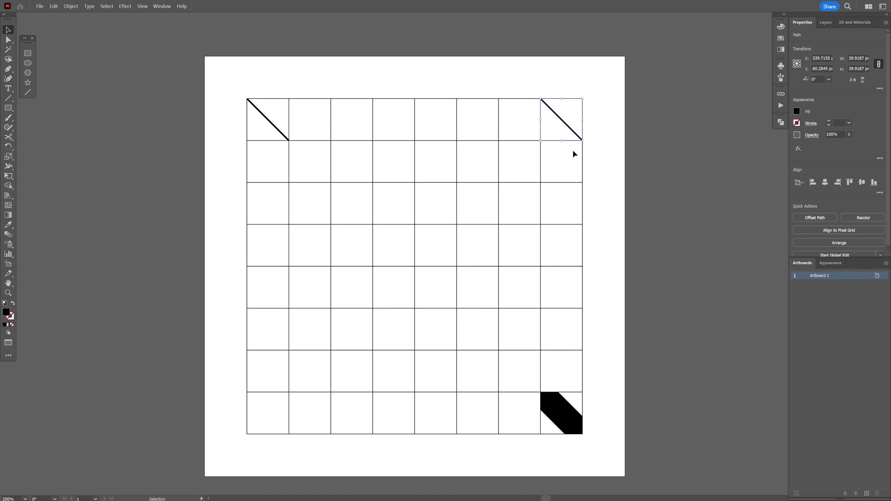
pyautogui.click(273, 127)
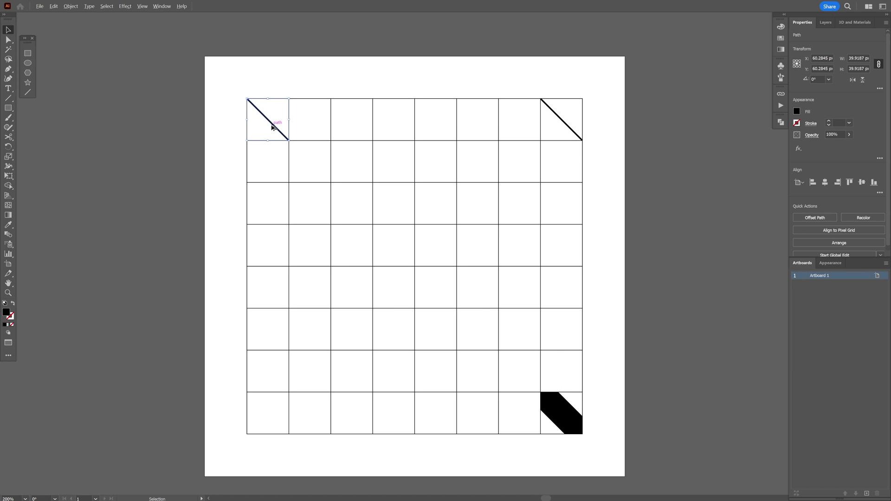
pyautogui.moveTo(273, 127); pyautogui.dragTo(275, 420)
# Set the Blend Options spacing to Specified Steps
pyautogui.hotkey('ctrl', 'a')
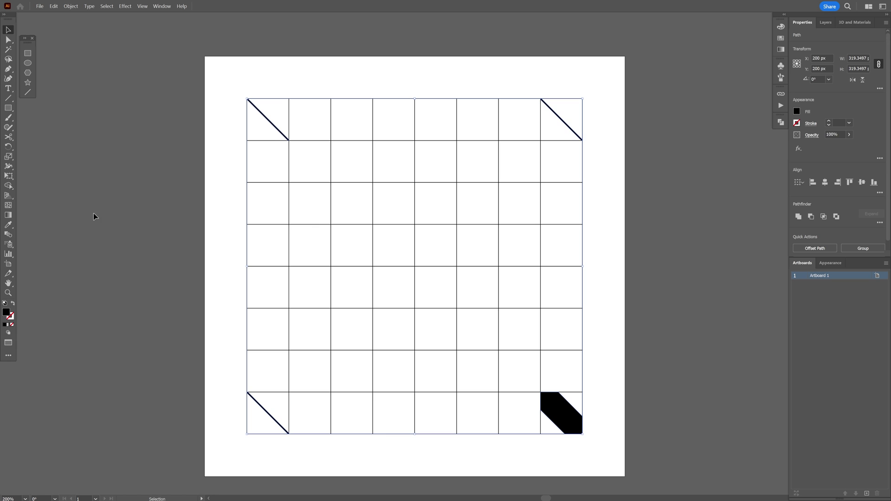
pyautogui.doubleClick(9, 236)
pyautogui.click(600, 132)
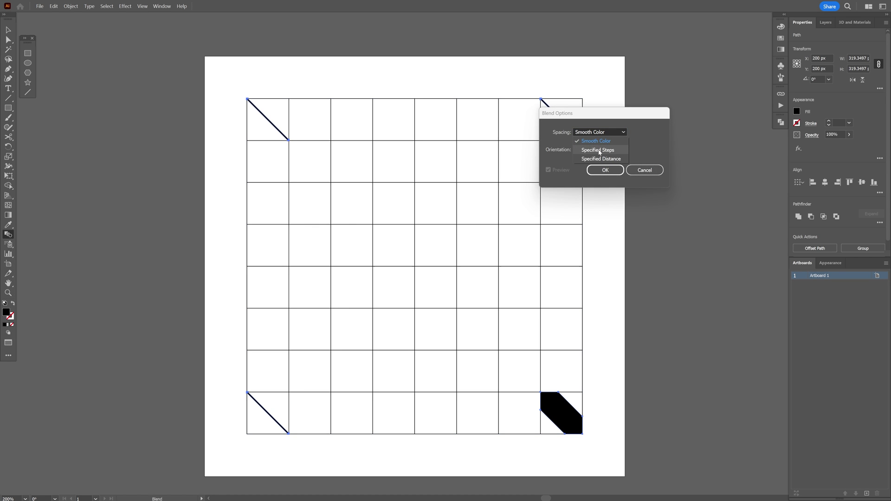
pyautogui.click(598, 150)
pyautogui.moveTo(579, 112); pyautogui.dragTo(633, 135)
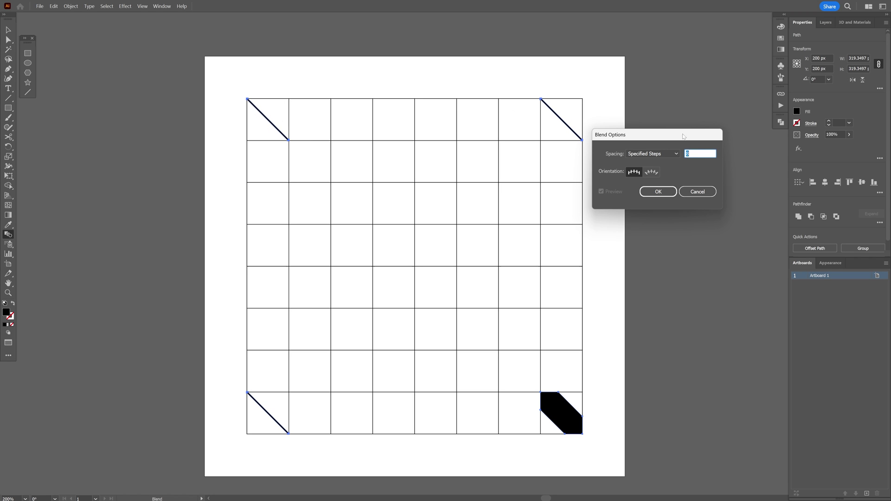
pyautogui.click(658, 192)
# Blend the right column, bottom row and left column between the corner tiles
pyautogui.scroll(-1, 570, 139)
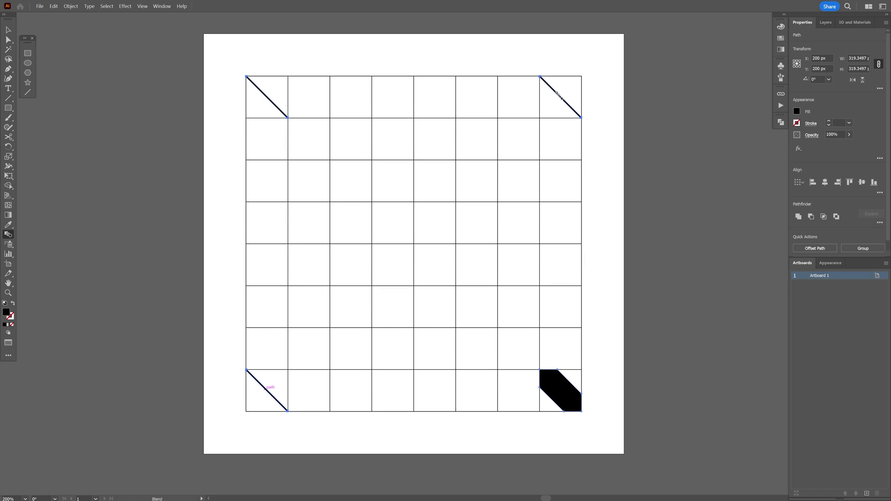
pyautogui.click(561, 97)
pyautogui.click(563, 385)
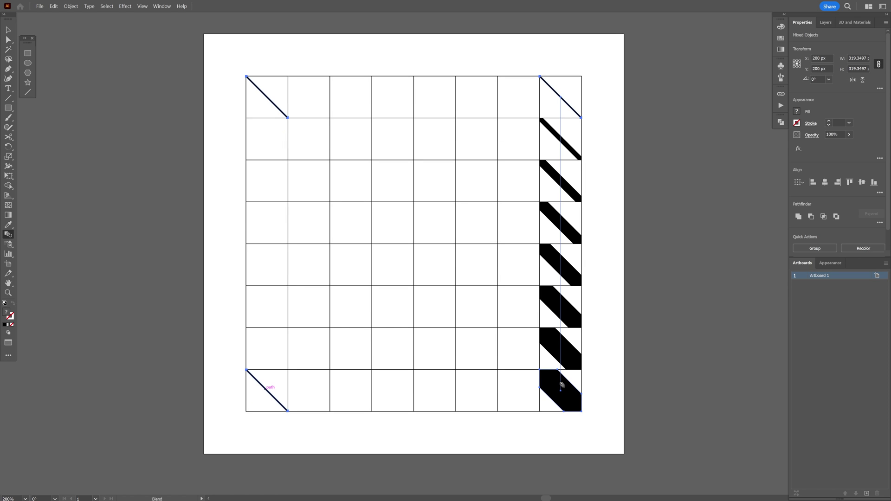
pyautogui.click(272, 395)
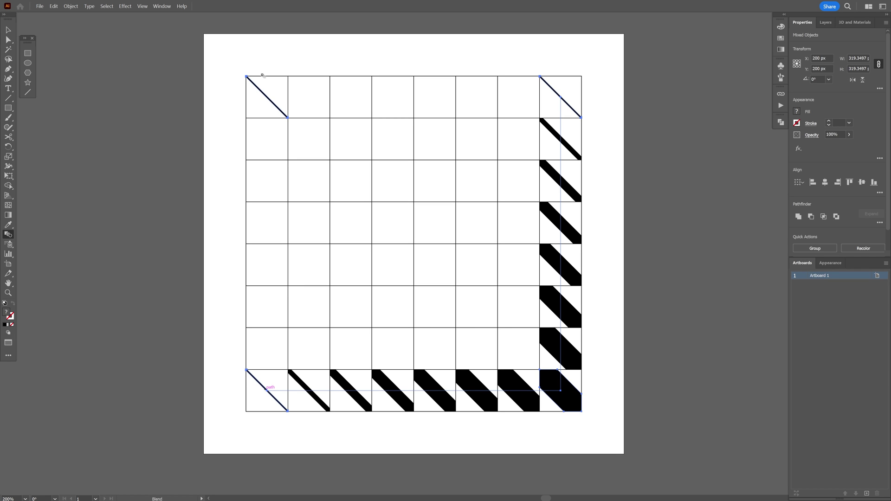
pyautogui.click(262, 94)
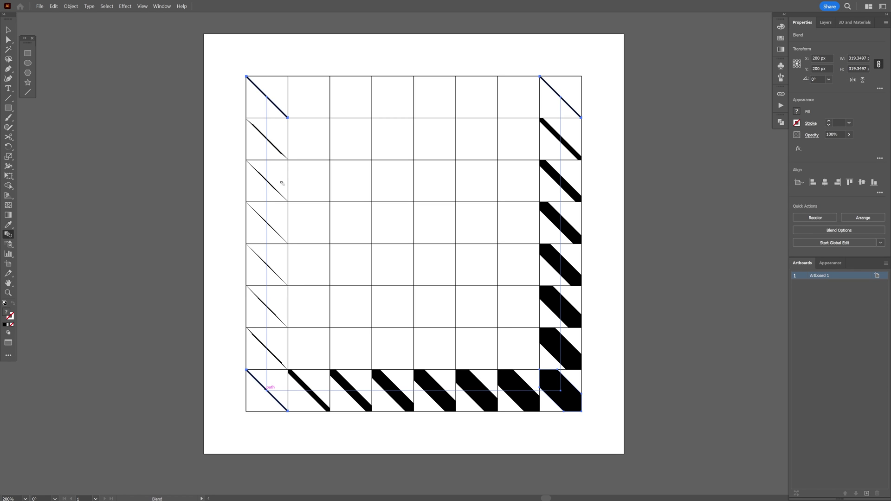
pyautogui.hotkey('ctrl', 'z')
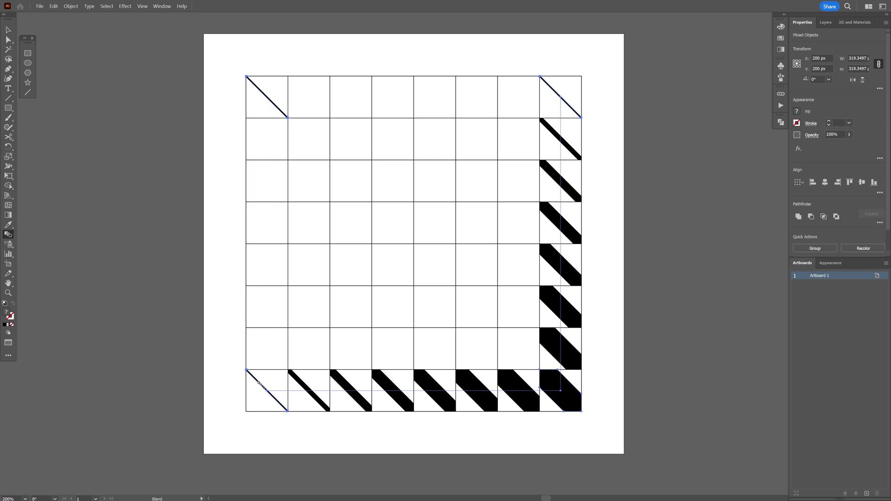
pyautogui.click(264, 95)
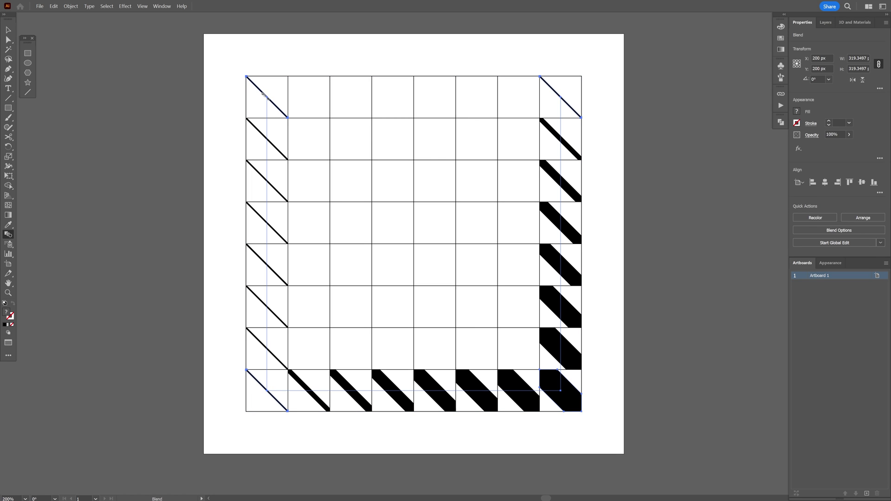
# Expand the column and row blends into ordinary shapes and deselect
pyautogui.press('v')
pyautogui.scroll(1, 288, 132)
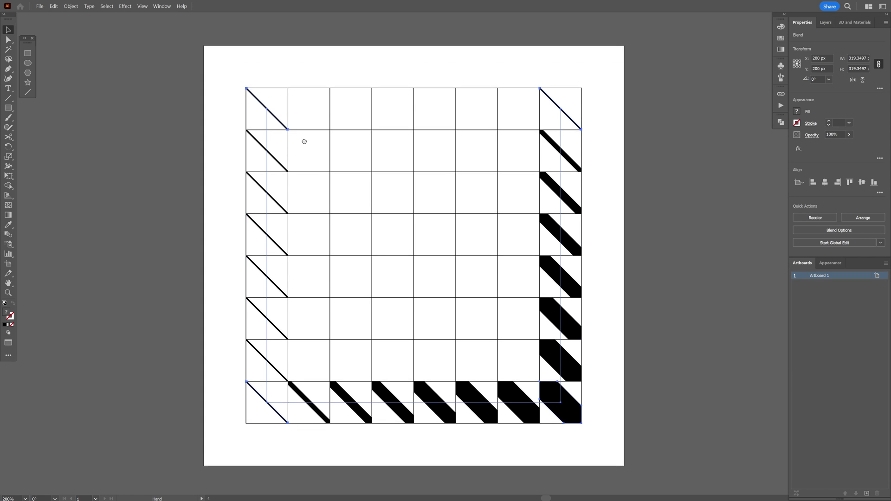
pyautogui.click(77, 7)
pyautogui.click(81, 108)
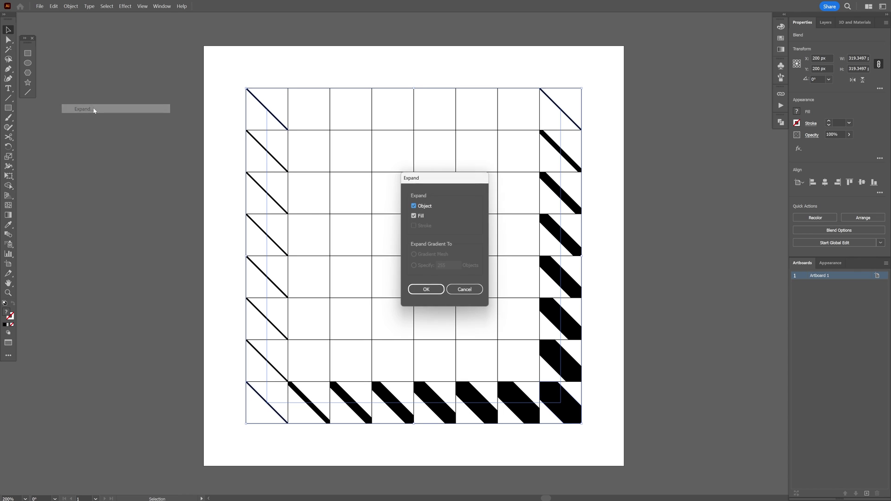
pyautogui.click(415, 291)
pyautogui.click(496, 163)
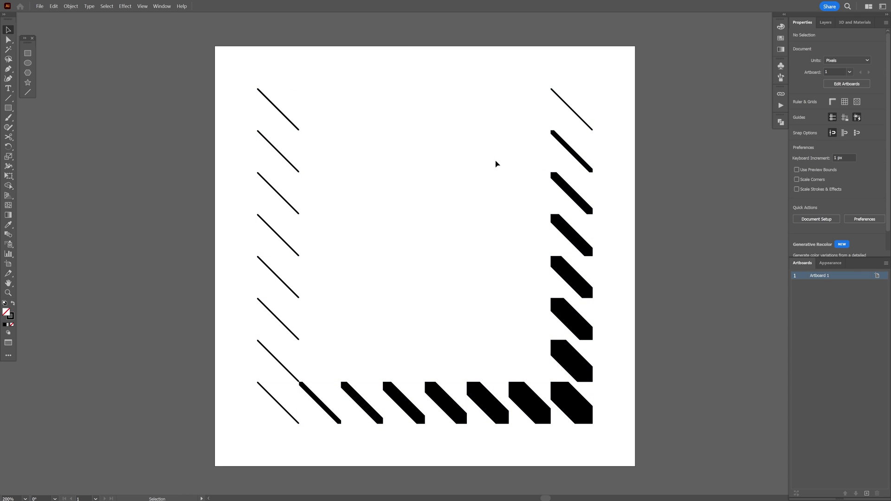
pyautogui.hotkey('shift', 'x')
pyautogui.scroll(-1, 405, 240)
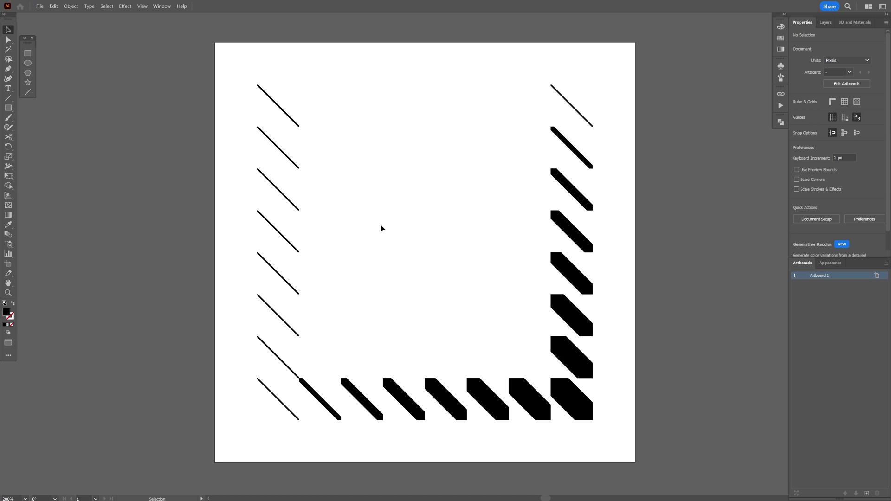
# Blend the lower rows, from second-from-bottom up to the fourth row, across the tile
pyautogui.click(8, 235)
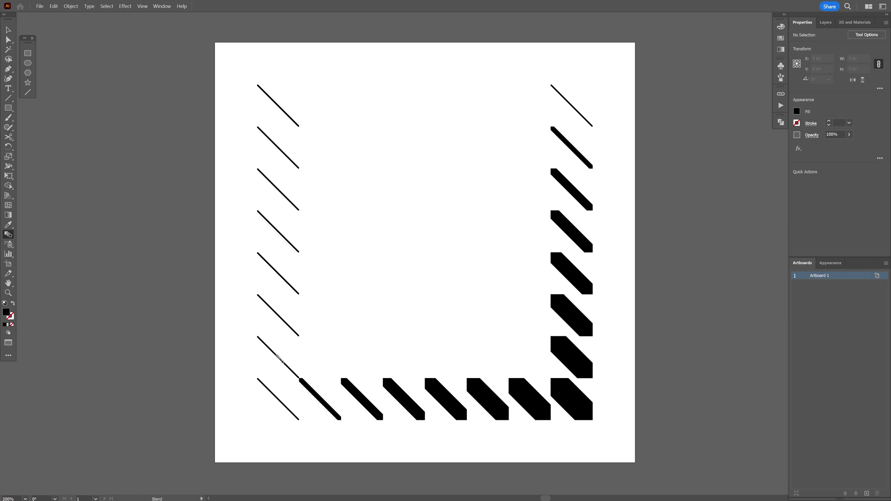
pyautogui.click(564, 351)
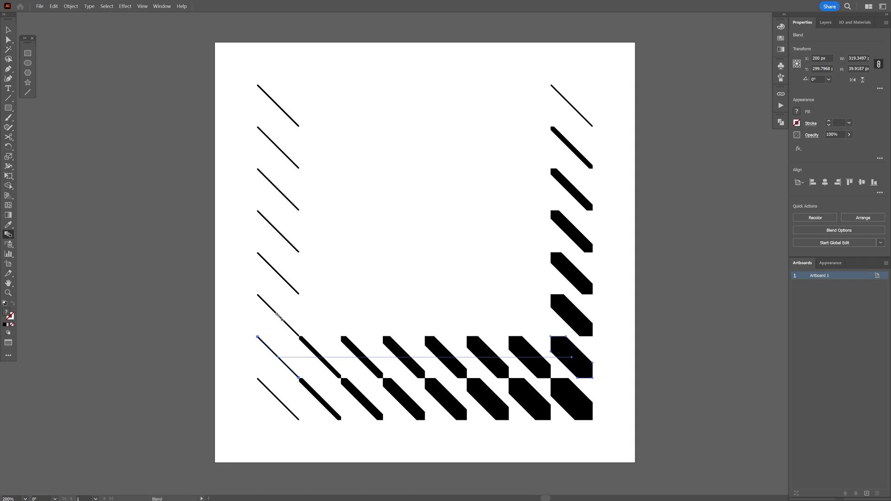
pyautogui.click(560, 312)
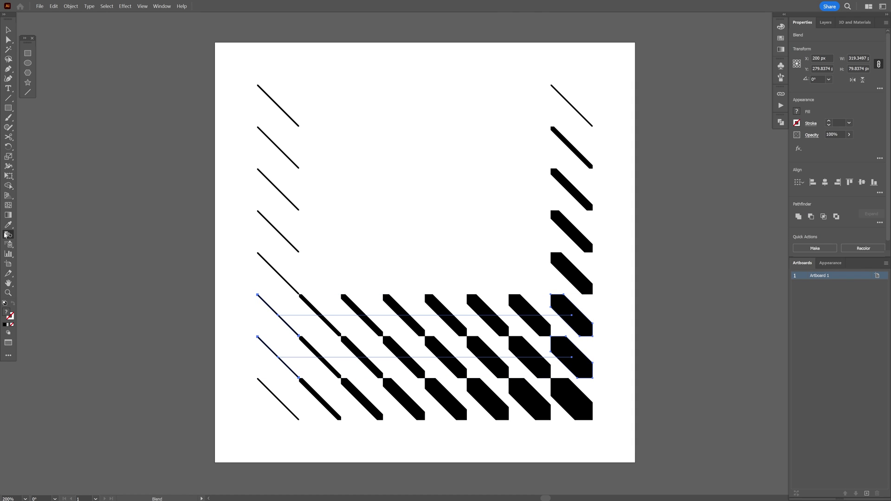
pyautogui.click(563, 272)
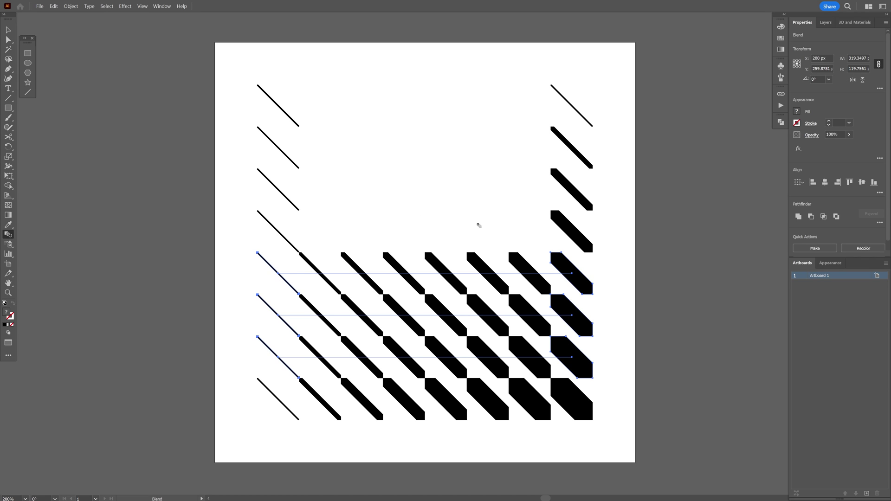
pyautogui.press('v')
pyautogui.click(8, 235)
pyautogui.click(571, 231)
pyautogui.press('v')
pyautogui.click(8, 234)
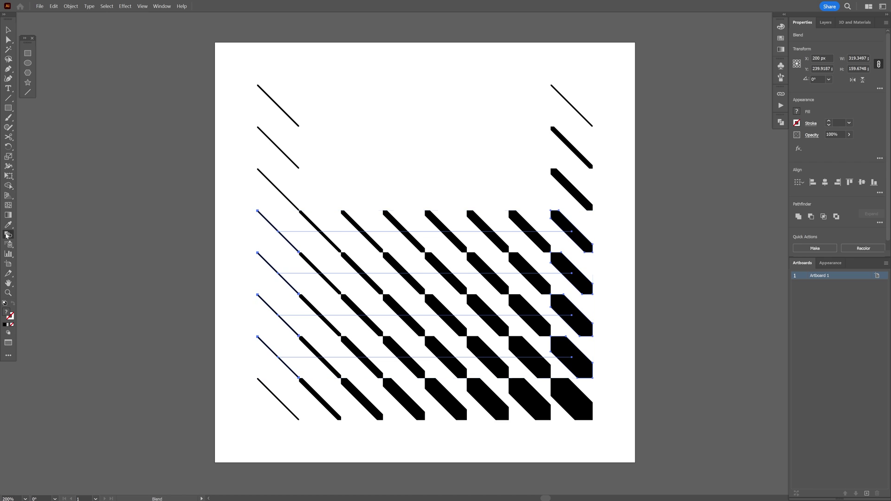
# Blend the third and second rows, then rebuild the top-row blend after two undos
pyautogui.click(562, 192)
pyautogui.click(571, 147)
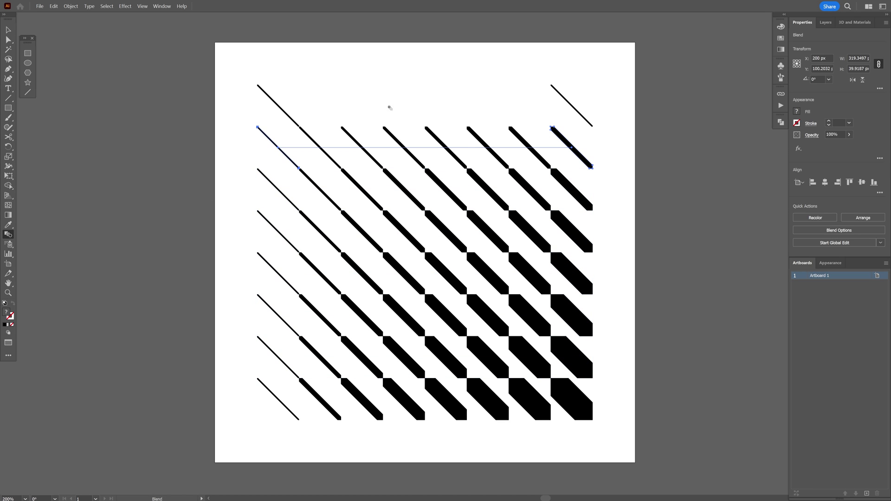
pyautogui.hotkey('ctrl', 'shift', 'a')
pyautogui.click(568, 103)
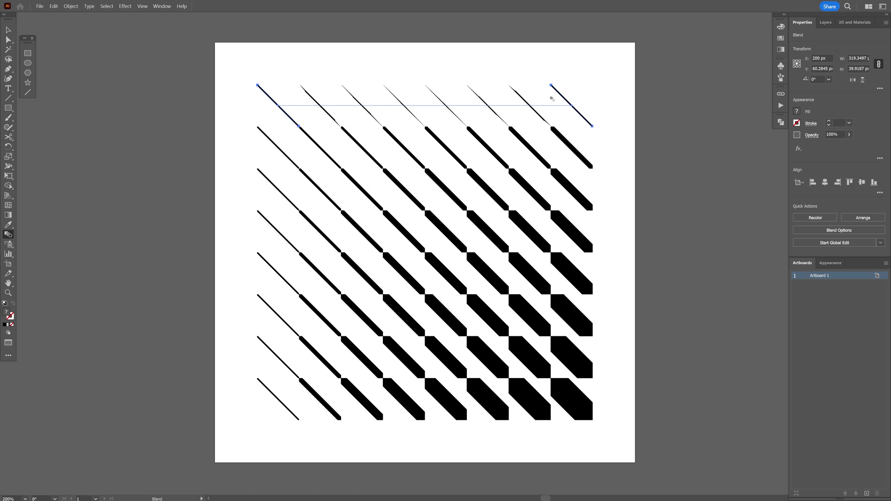
pyautogui.scroll(2, 426, 71)
pyautogui.scroll(-1, 426, 72)
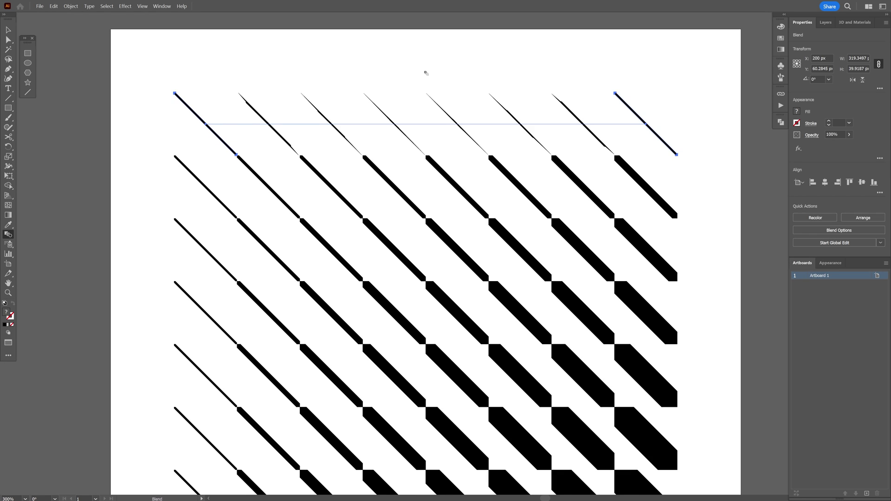
pyautogui.hotkey('ctrl', 'z')
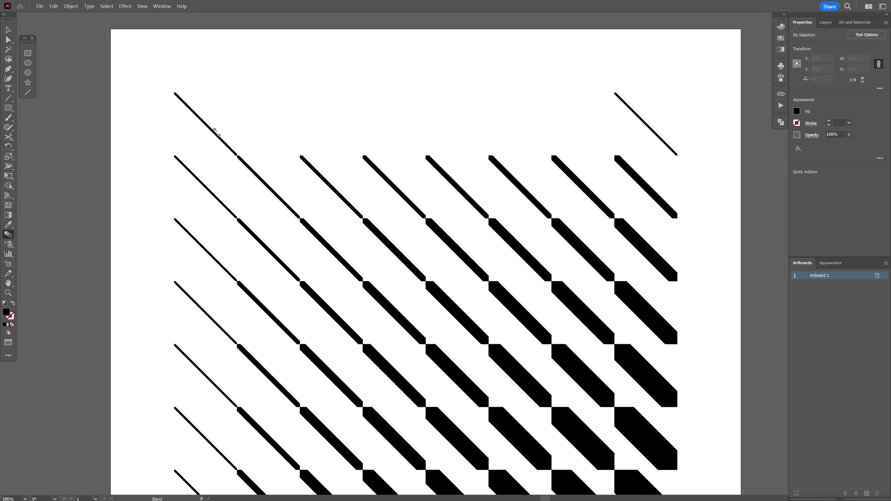
pyautogui.click(632, 110)
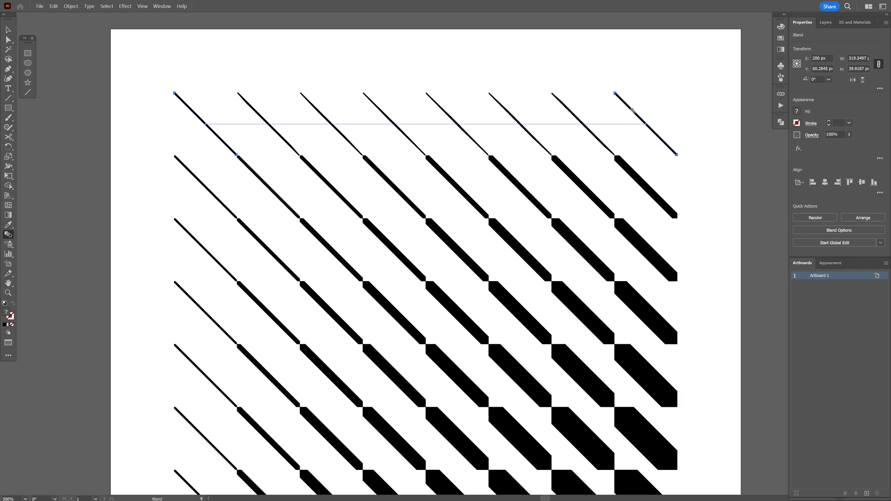
pyautogui.scroll(1, 632, 110)
pyautogui.scroll(-1, 632, 110)
pyautogui.hotkey('ctrl', 'z')
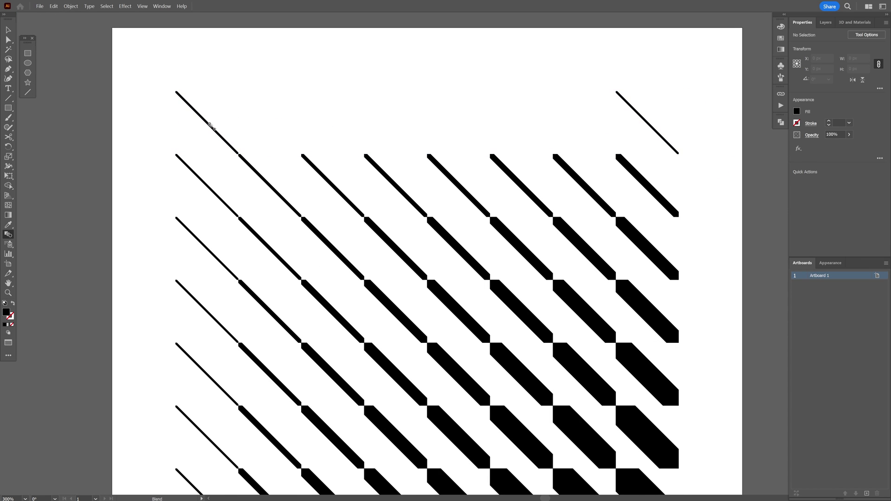
pyautogui.click(211, 127)
# Finish the top-row blend and expand all the blends into shapes
pyautogui.press('v')
pyautogui.click(467, 90)
pyautogui.scroll(1, 467, 90)
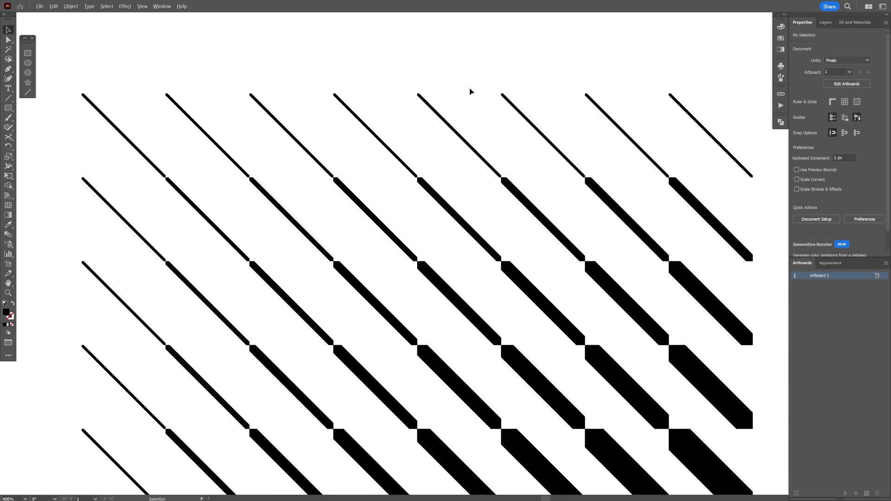
pyautogui.hotkey('ctrl', '0')
pyautogui.hotkey('ctrl', 'a')
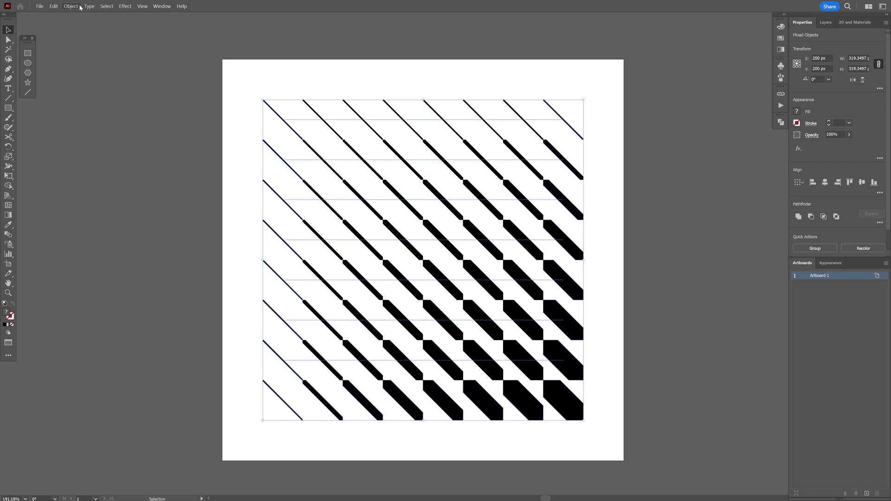
pyautogui.click(79, 6)
pyautogui.click(81, 109)
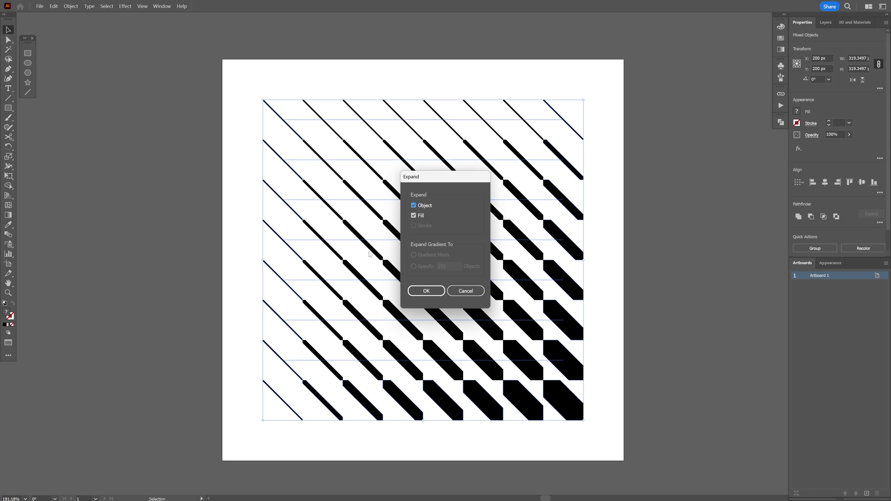
pyautogui.click(426, 291)
# Group the expanded tile and scale it to about 148.65 px in the top-left quarter
pyautogui.rightClick(424, 293)
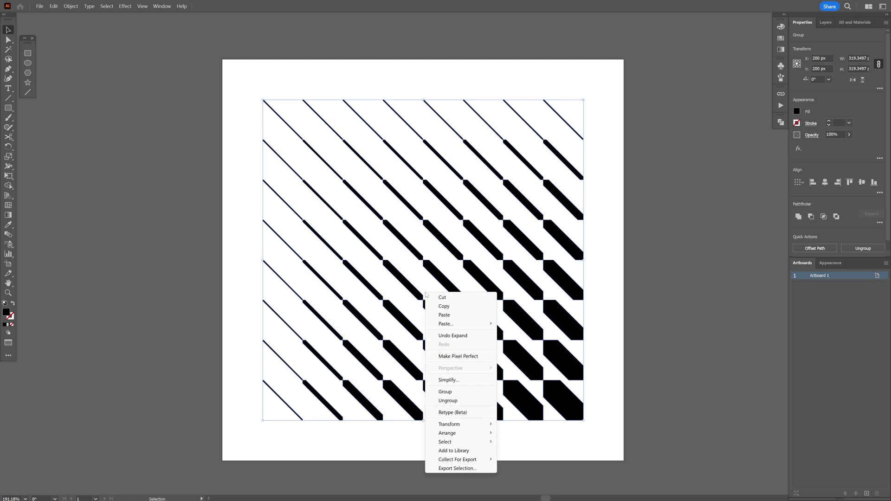
pyautogui.click(452, 393)
pyautogui.moveTo(583, 420); pyautogui.dragTo(408, 278)
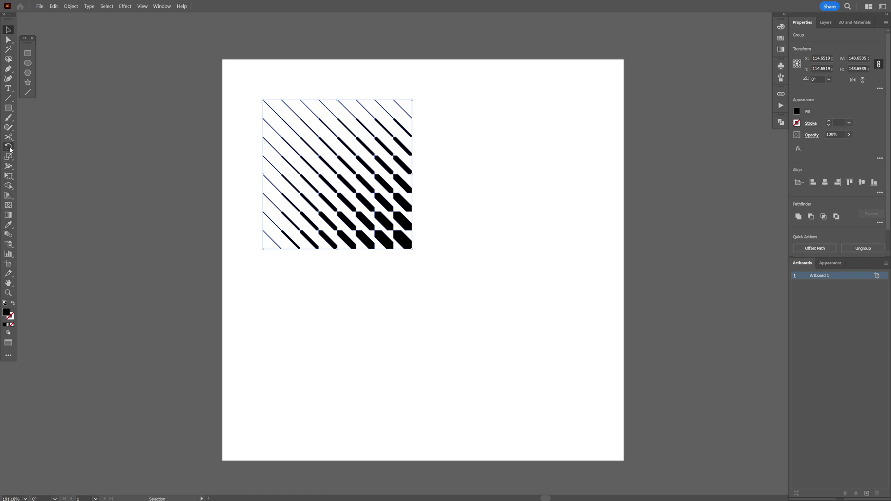
# Make 90° rotated copies of the tile around its bottom-right corner to fill all four quarters
pyautogui.click(9, 147)
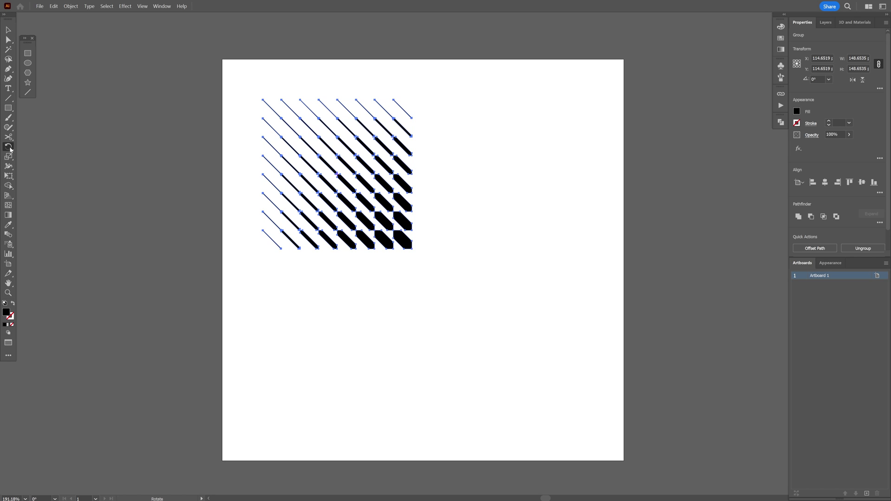
pyautogui.keyDown('alt'); pyautogui.click(413, 249); pyautogui.keyUp('alt')
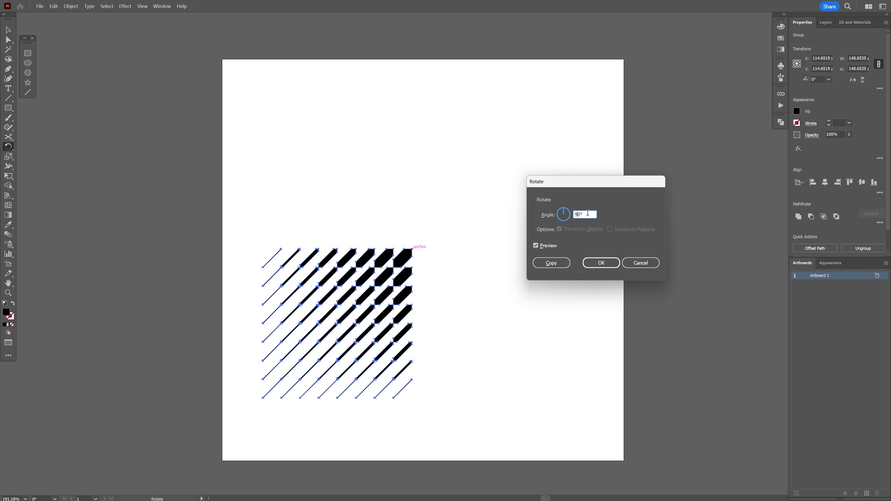
pyautogui.doubleClick(587, 214)
pyautogui.click(553, 265)
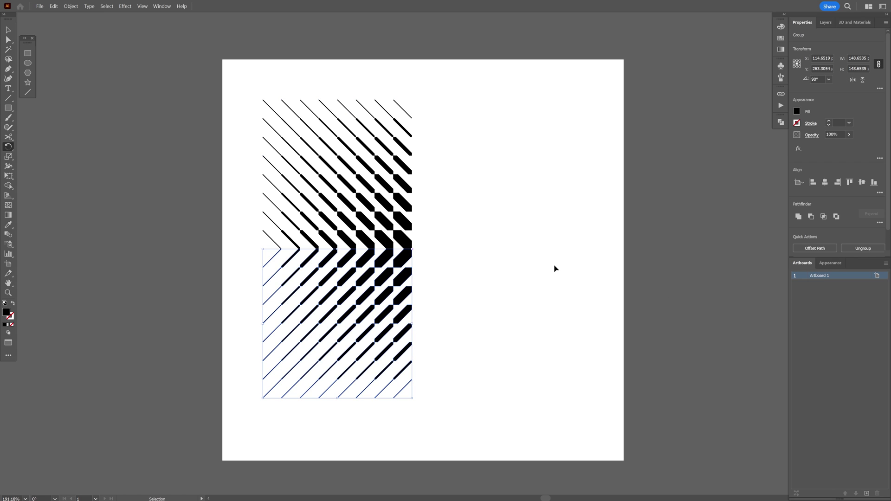
pyautogui.hotkey('ctrl', 'd')
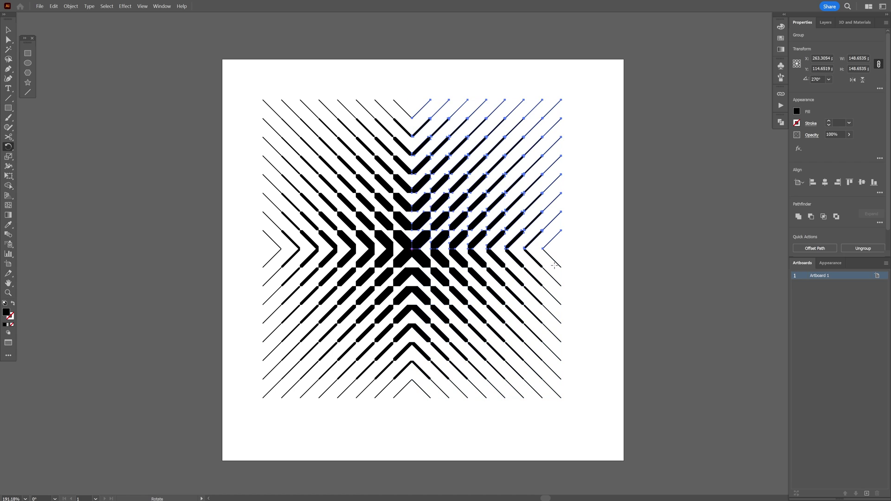
pyautogui.press('v')
pyautogui.hotkey('ctrl', 'a')
pyautogui.hotkey('ctrl', '0')
pyautogui.hotkey('ctrl', 'shift', 'a')
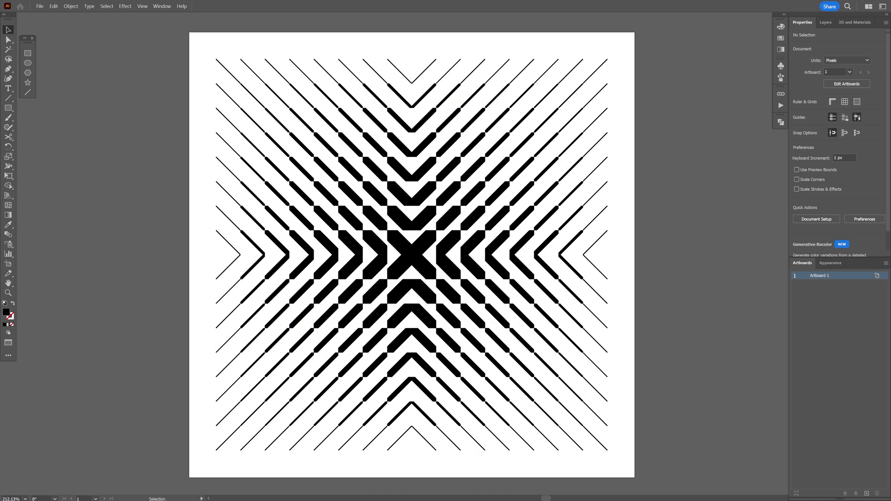